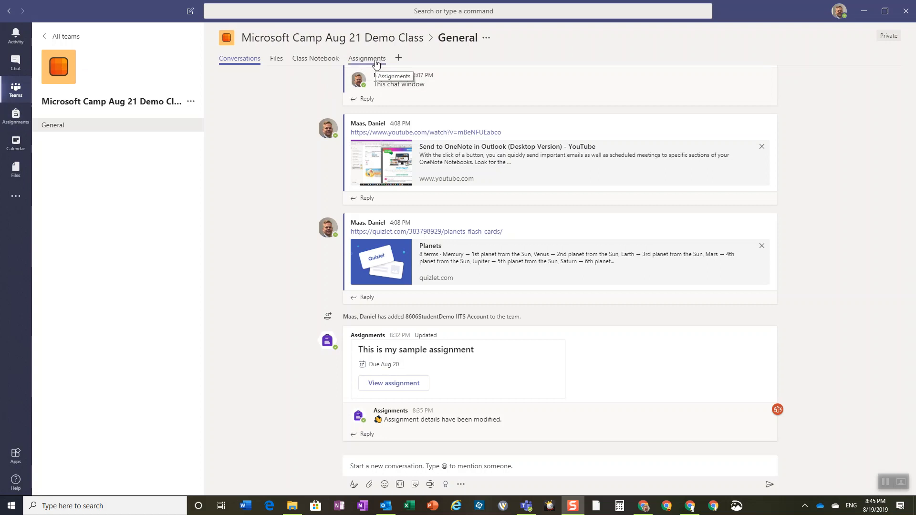
Create a new assignment in the class team and title it "Demo Social Assignment".
click(376, 64)
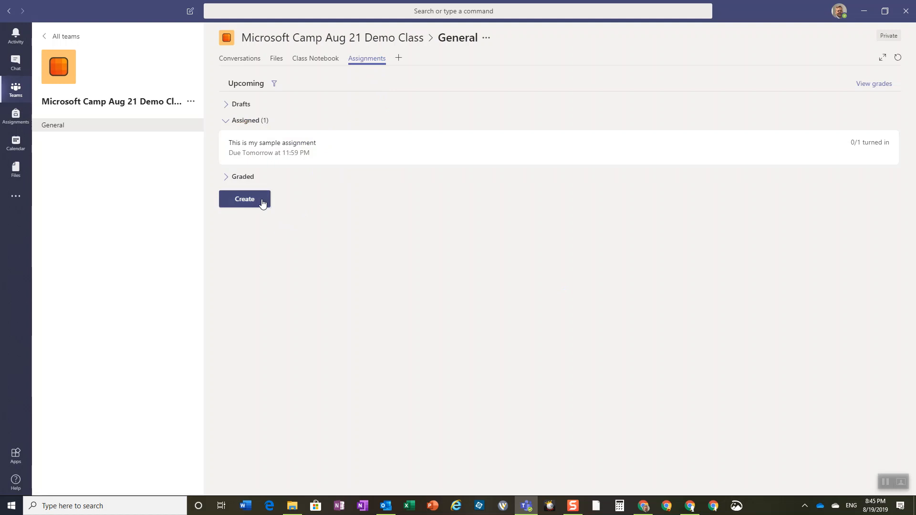
click(247, 207)
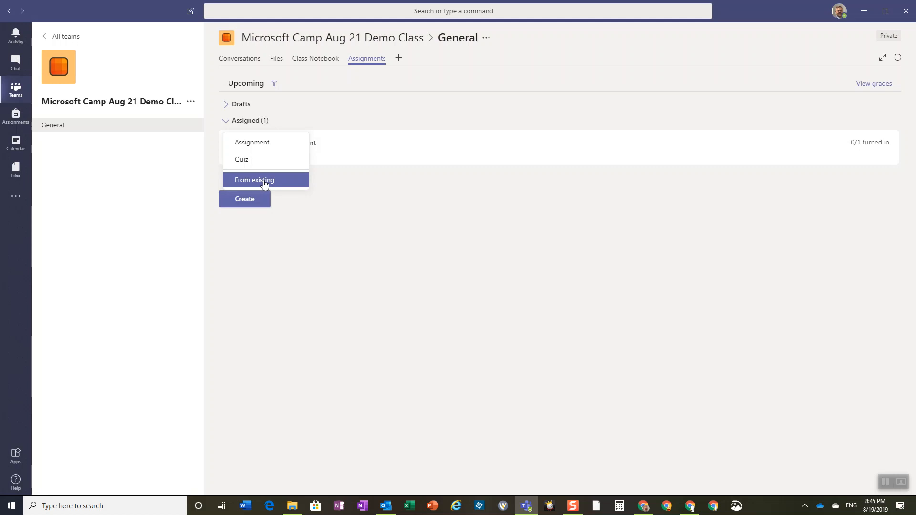
click(254, 144)
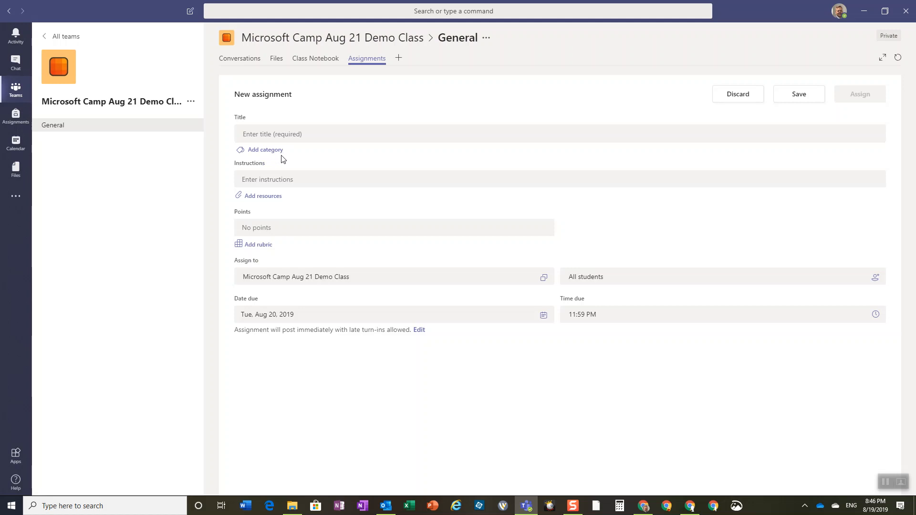
click(282, 136)
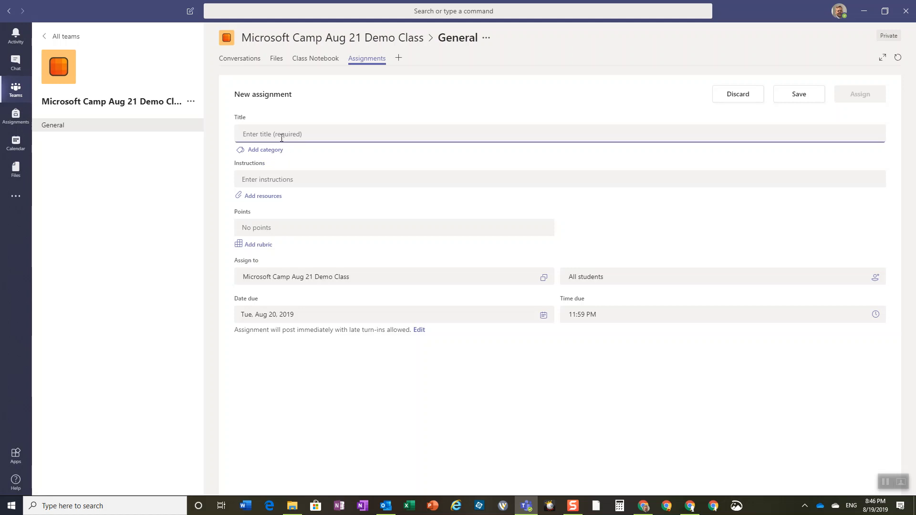
text(Demo Soc)
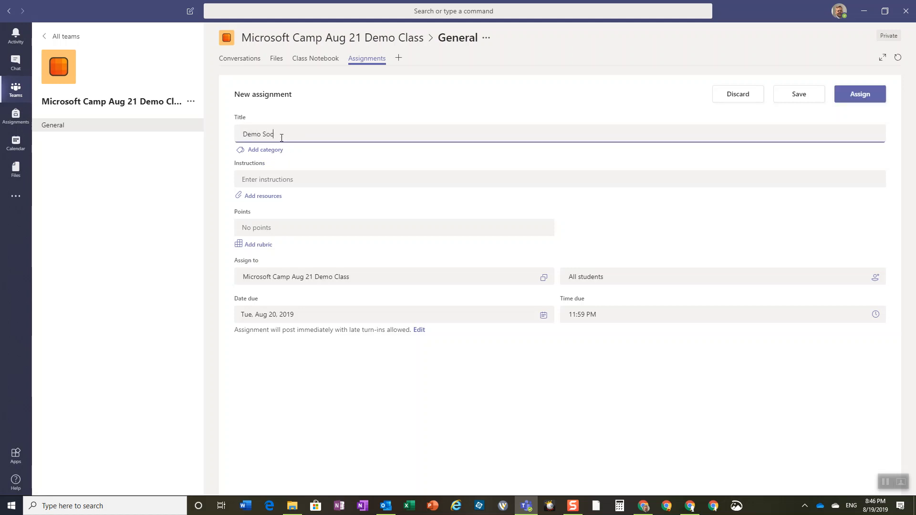
text(ial Assignment)
Open the assignment's resource picker and review the OneDrive folders, link fields and new file types.
click(270, 200)
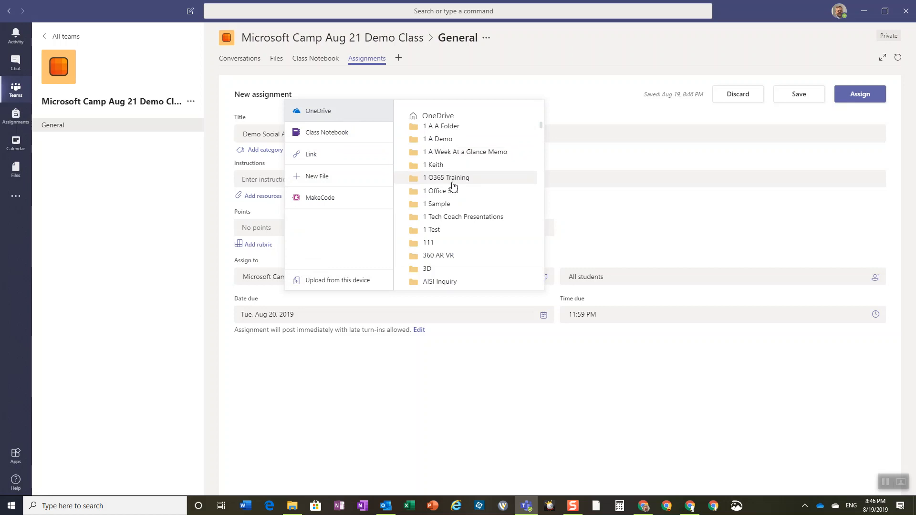
scroll(454, 185, down, 2)
scroll(453, 186, down, 2)
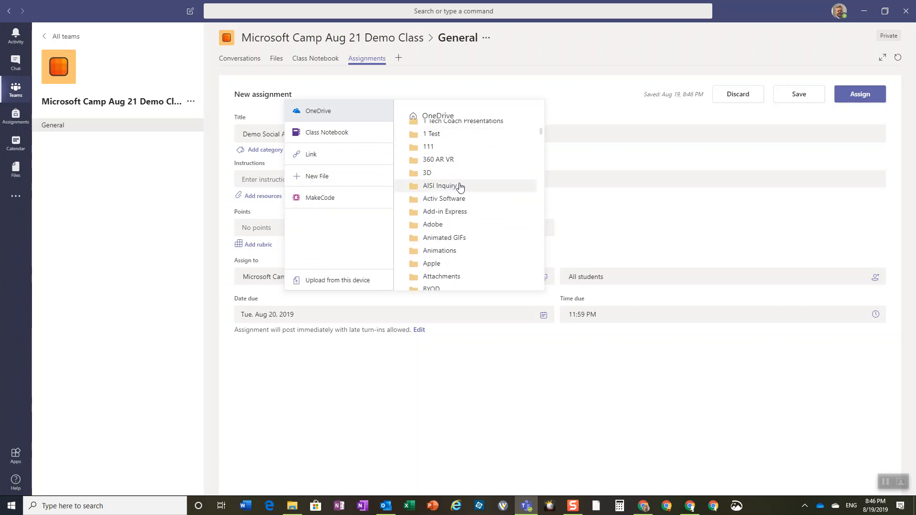
scroll(460, 188, up, 2)
scroll(459, 187, up, 2)
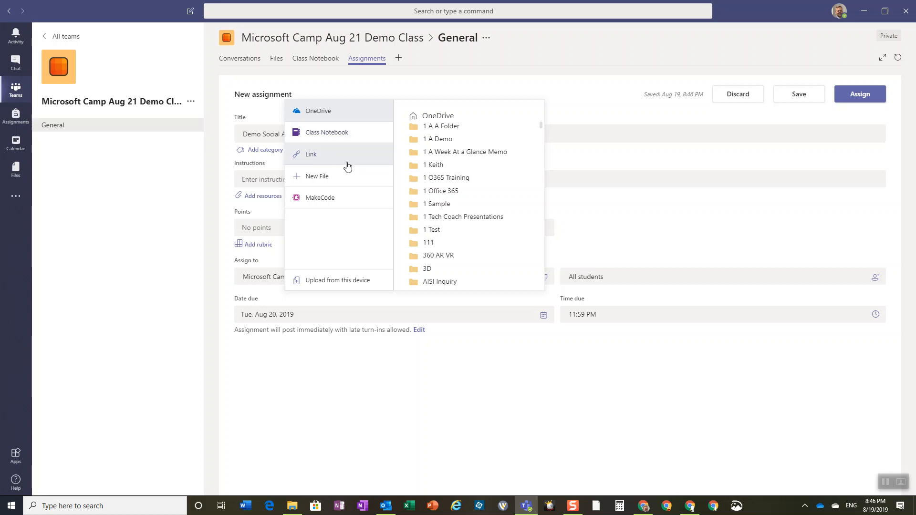
click(300, 153)
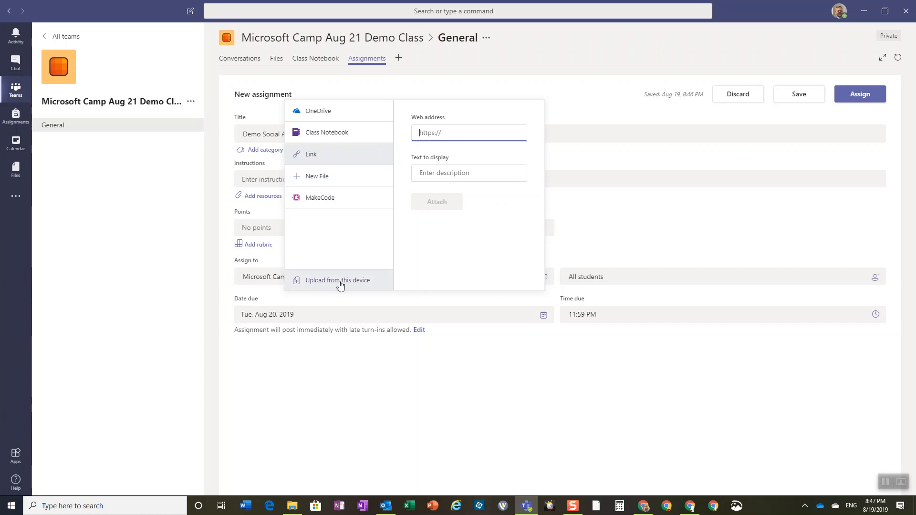
click(327, 178)
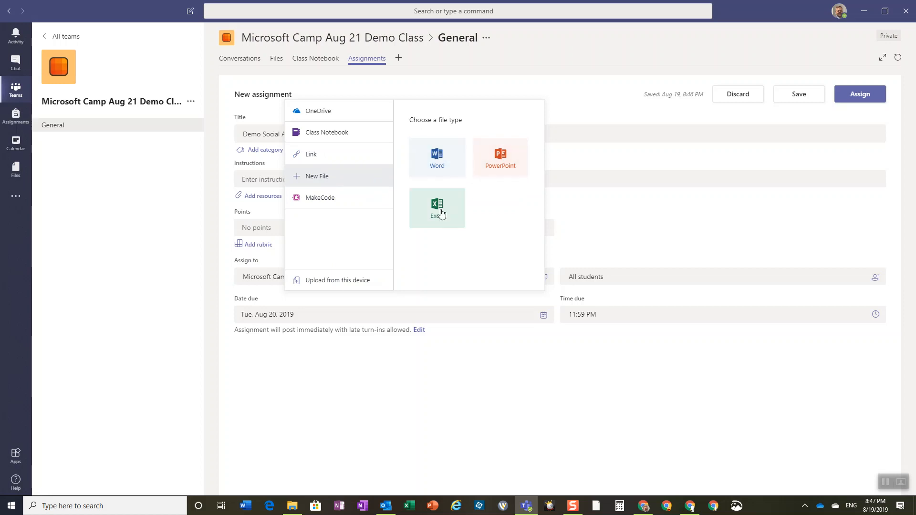
Upload the recent Word file All About Plants from this device as an assignment resource.
click(328, 284)
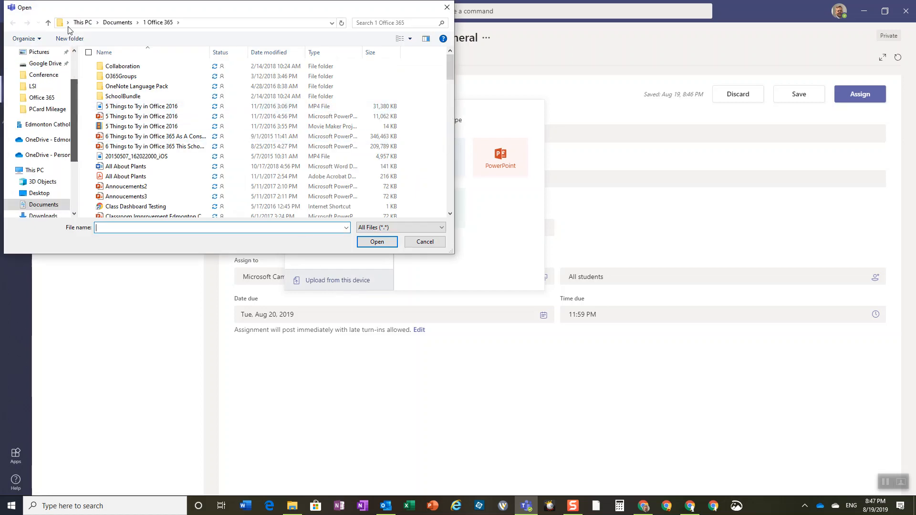
scroll(62, 61, up, 2)
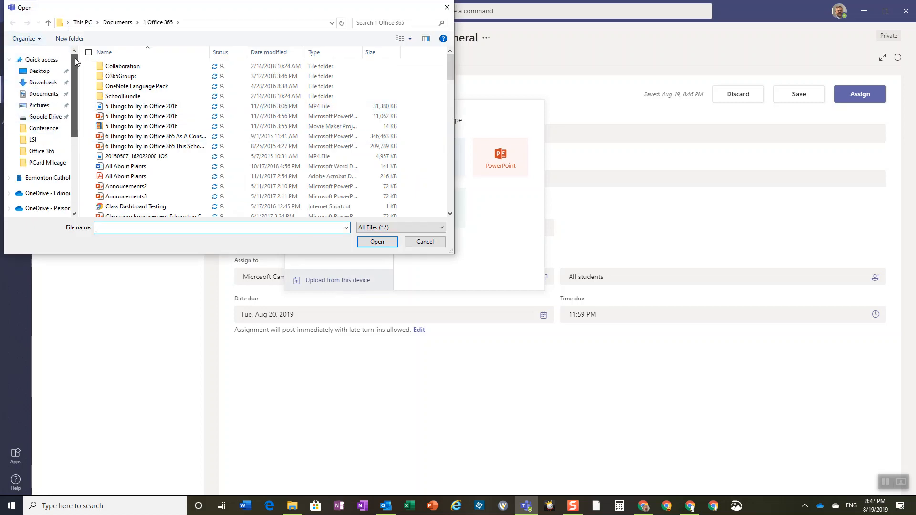
click(53, 61)
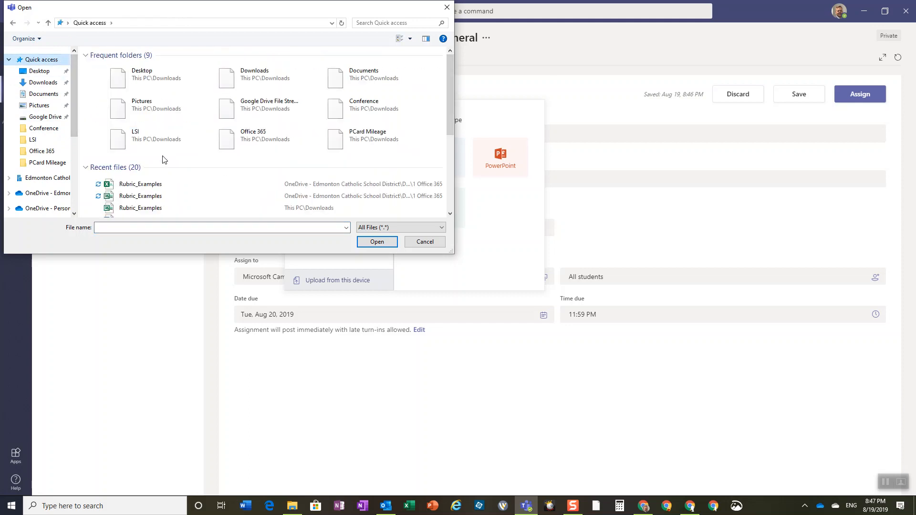
click(451, 214)
scroll(450, 215, down, 1)
click(180, 187)
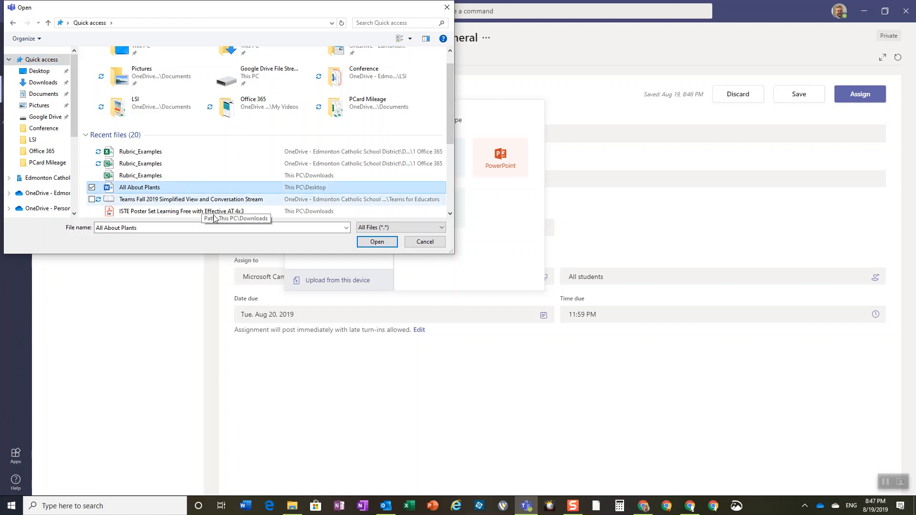
click(387, 243)
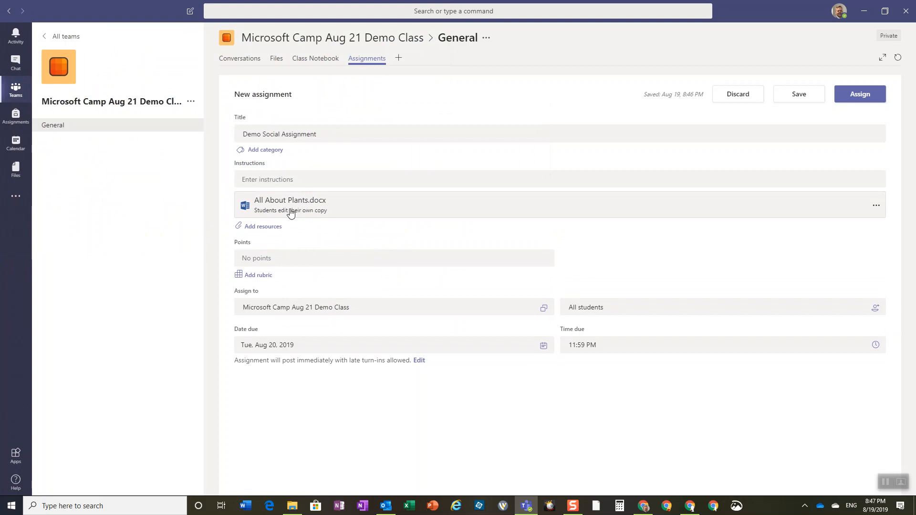
Check the student editing options of All About Plants.docx, keeping individual copies, and set the assignment's points to 8.
click(876, 207)
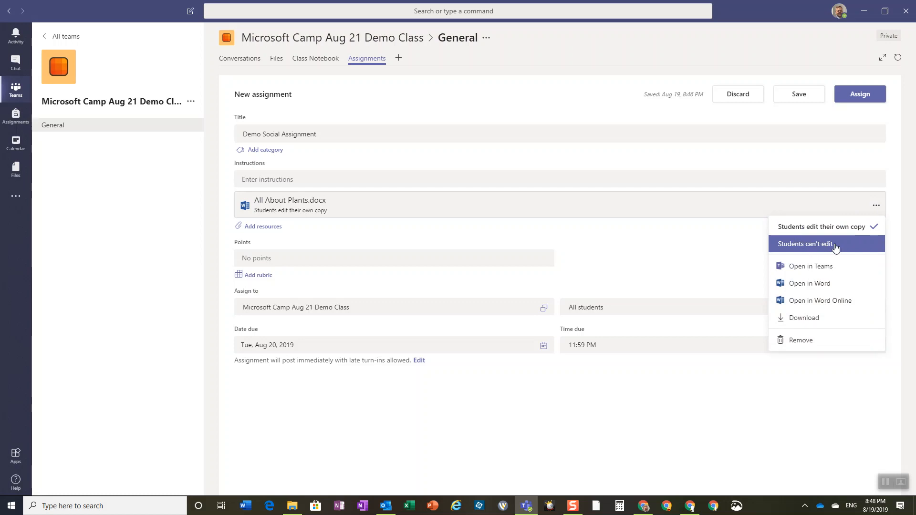
click(662, 223)
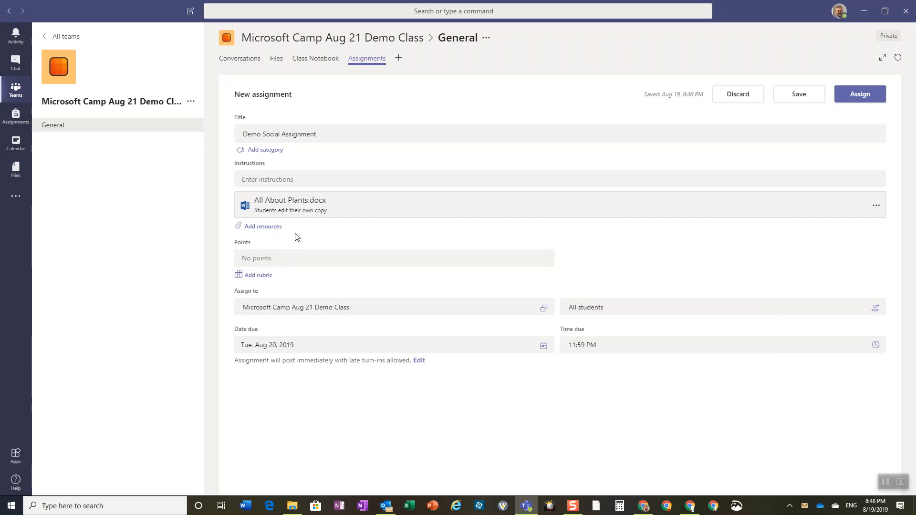
click(270, 260)
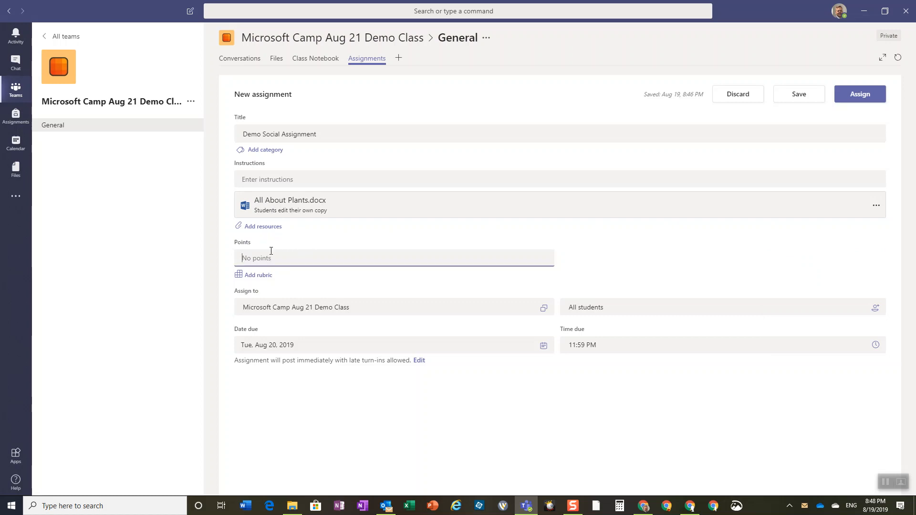
text(8)
click(253, 276)
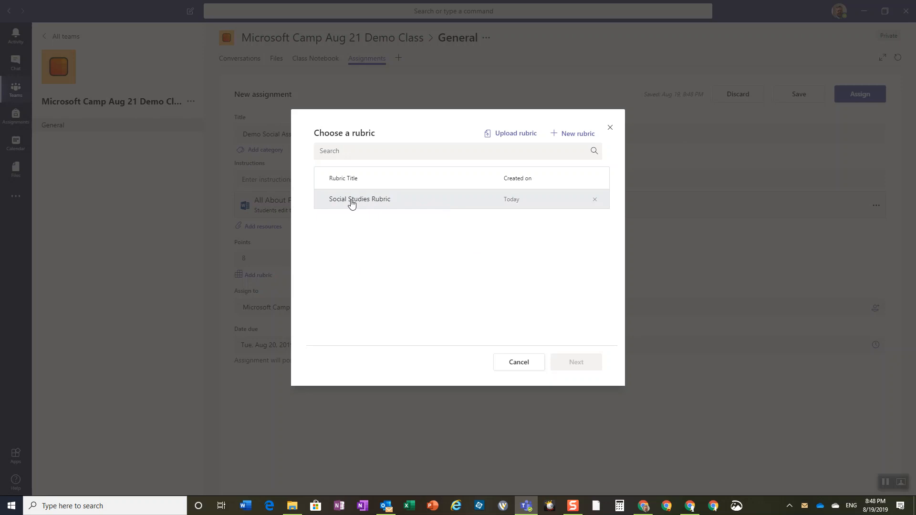
click(571, 139)
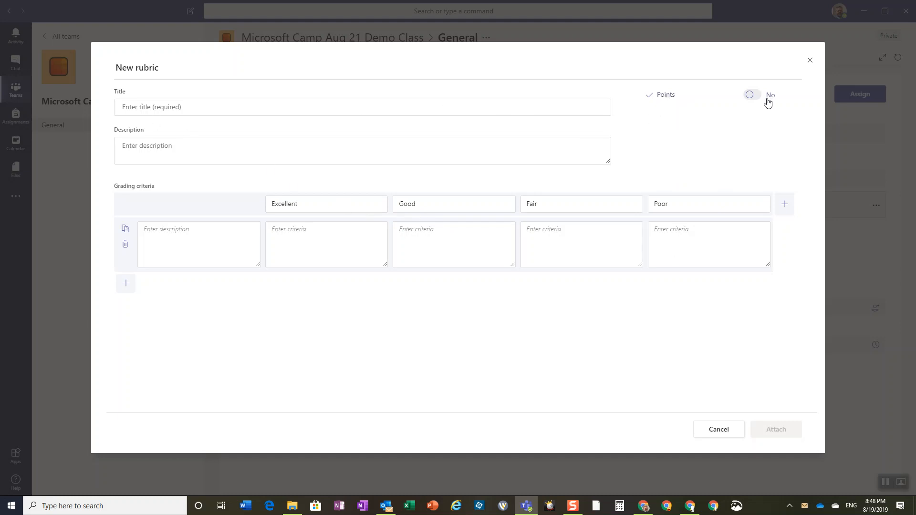
click(751, 97)
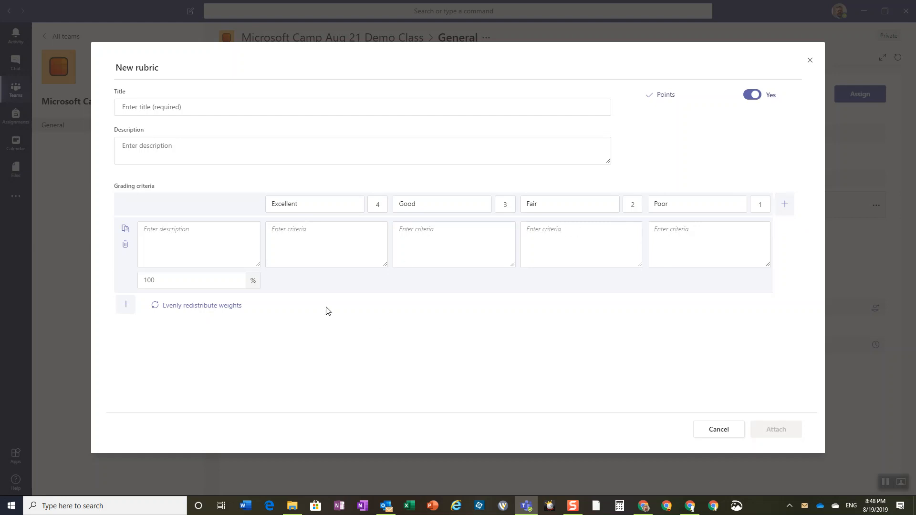
click(131, 308)
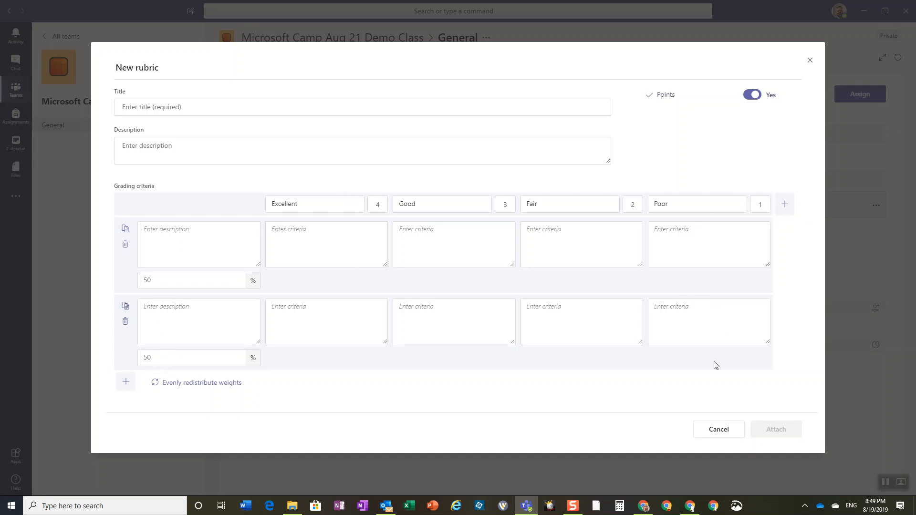
click(725, 430)
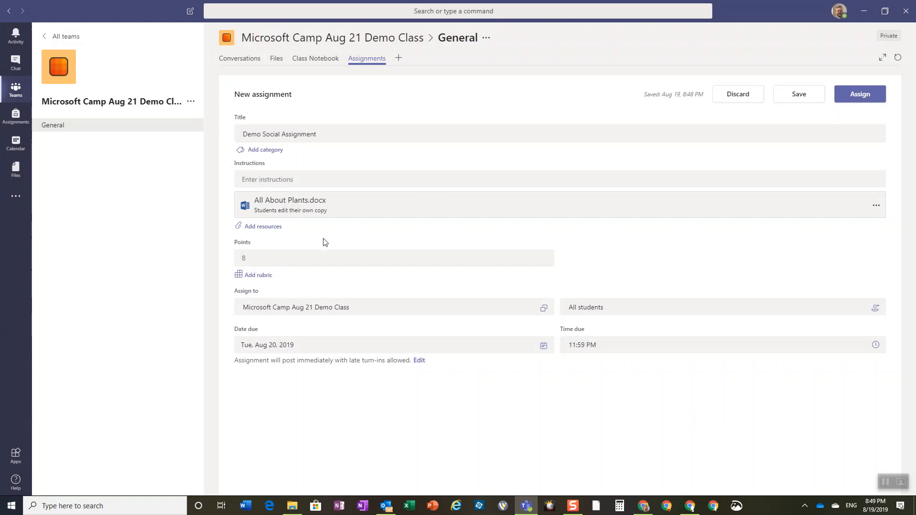
Attach the existing Social Studies Rubric to the assignment.
click(266, 280)
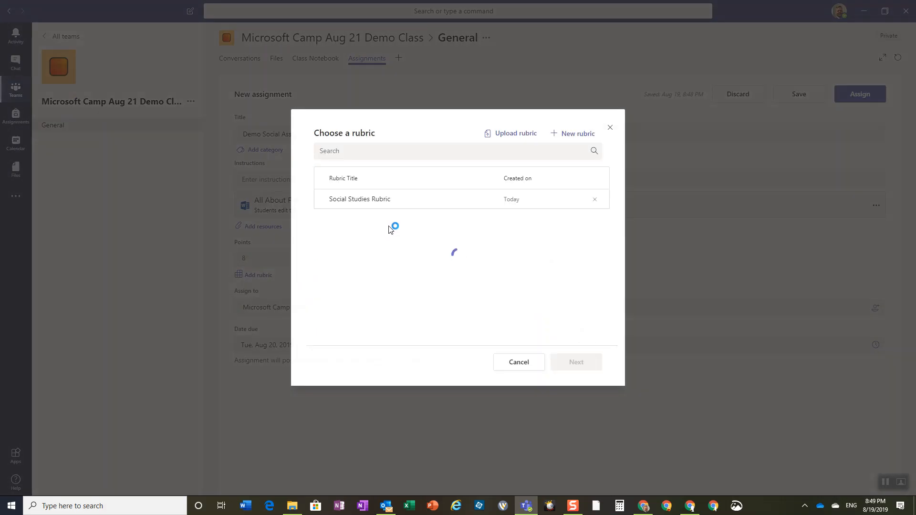
click(376, 205)
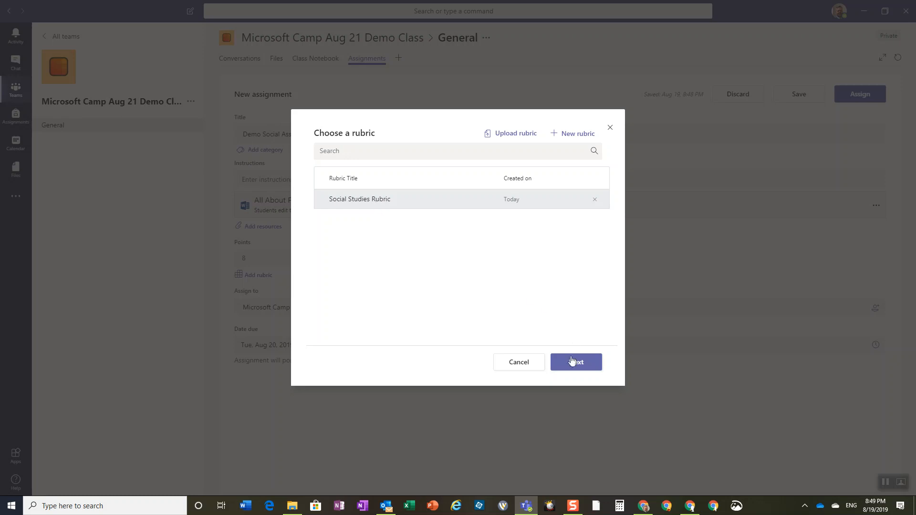
click(573, 359)
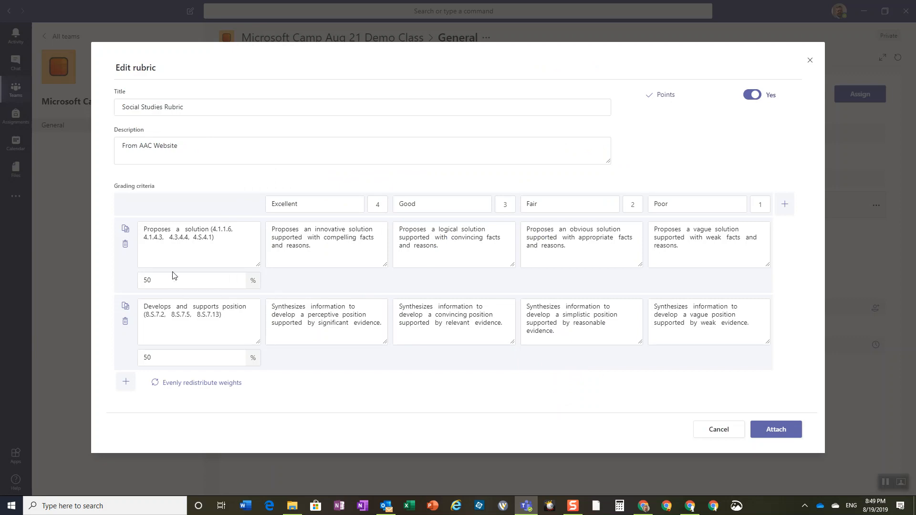
click(780, 430)
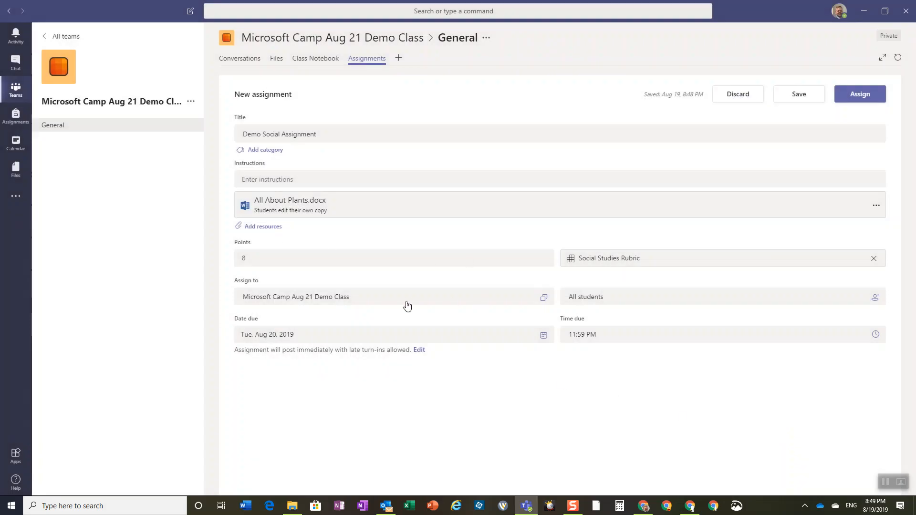
click(523, 303)
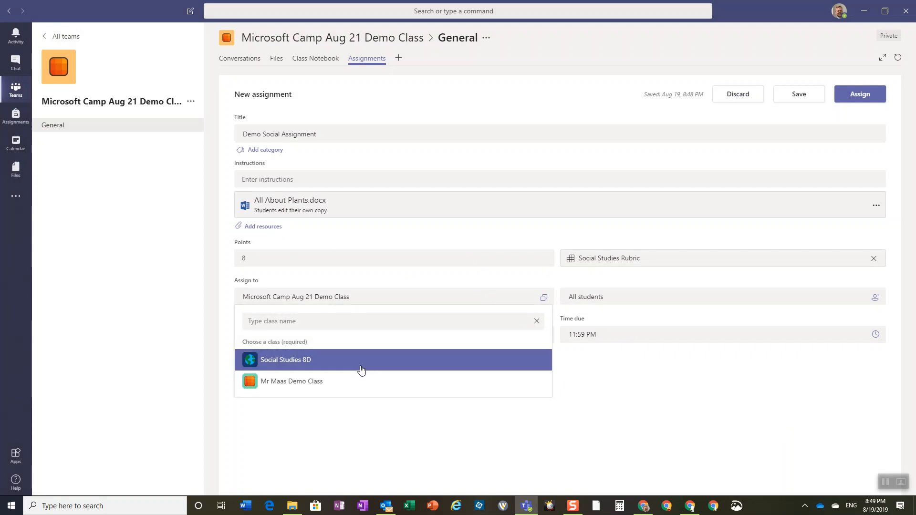
click(300, 360)
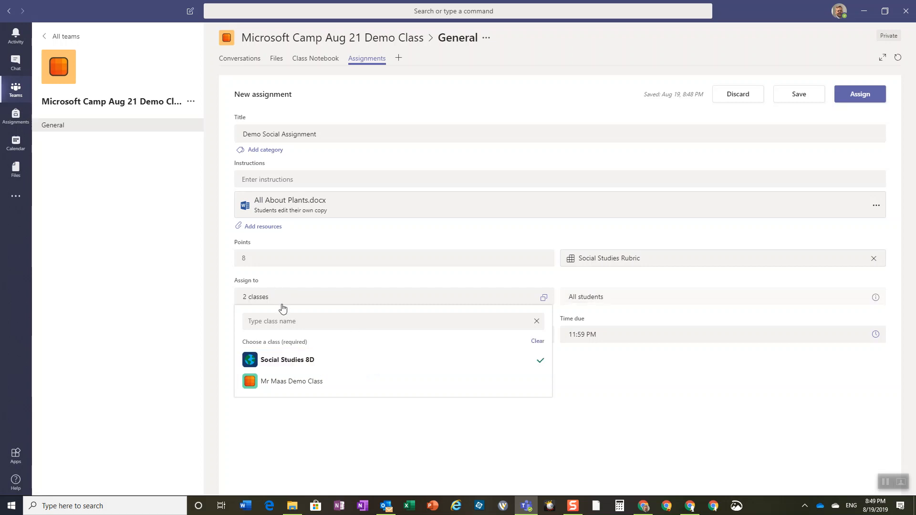
click(540, 364)
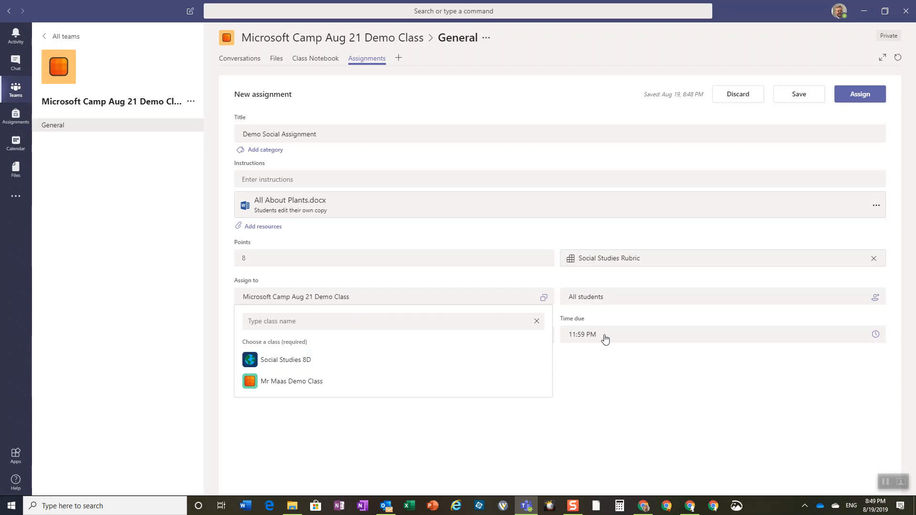
click(624, 302)
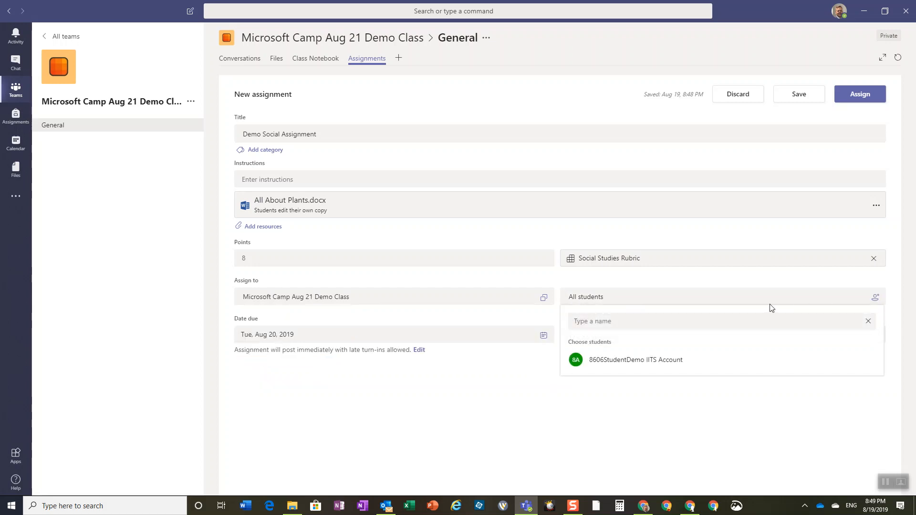
click(501, 381)
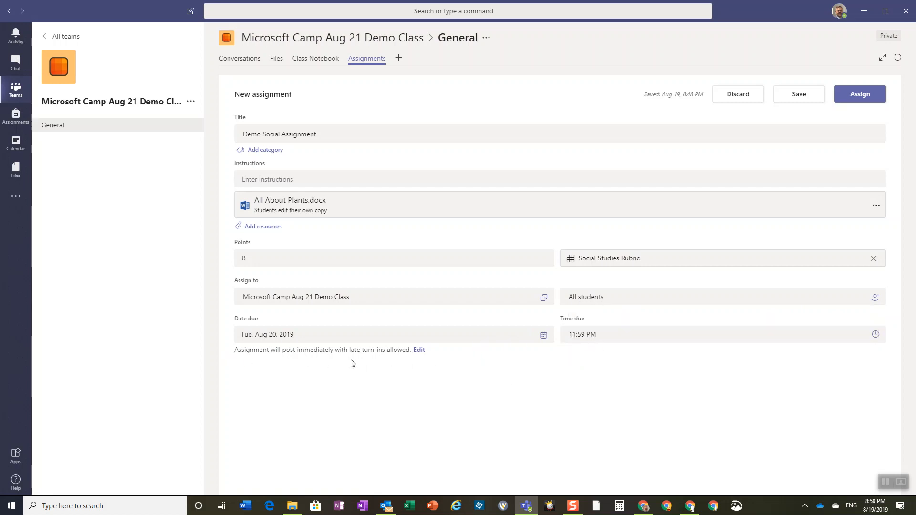
Accept the timeline with immediate posting and late turn-ins allowed, and assign the assignment to the class.
click(420, 351)
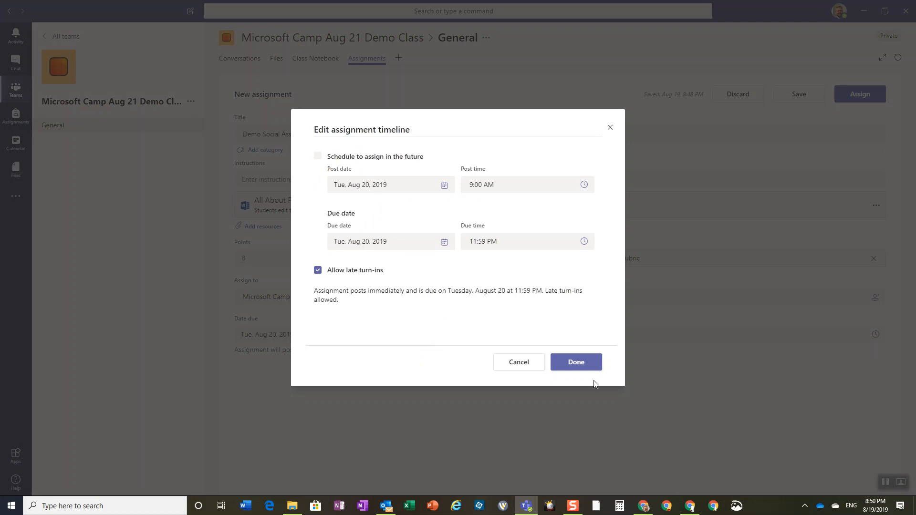
click(585, 368)
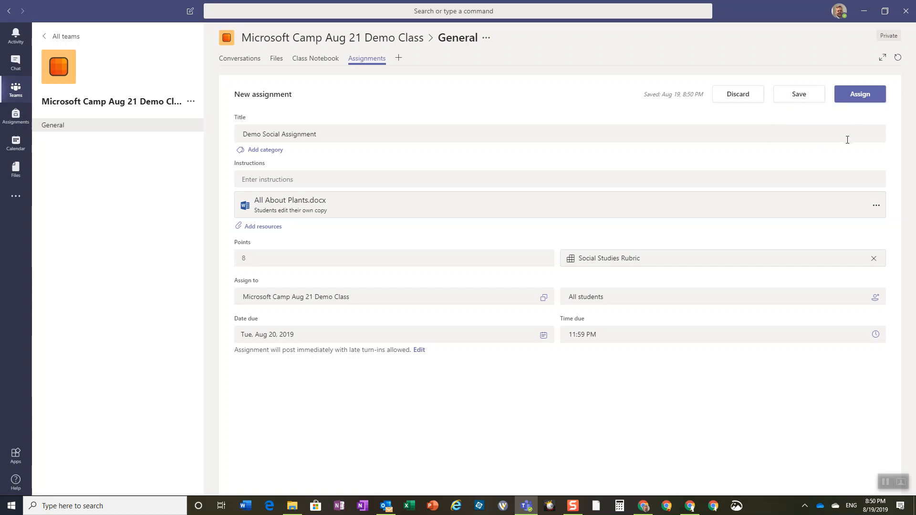
click(861, 96)
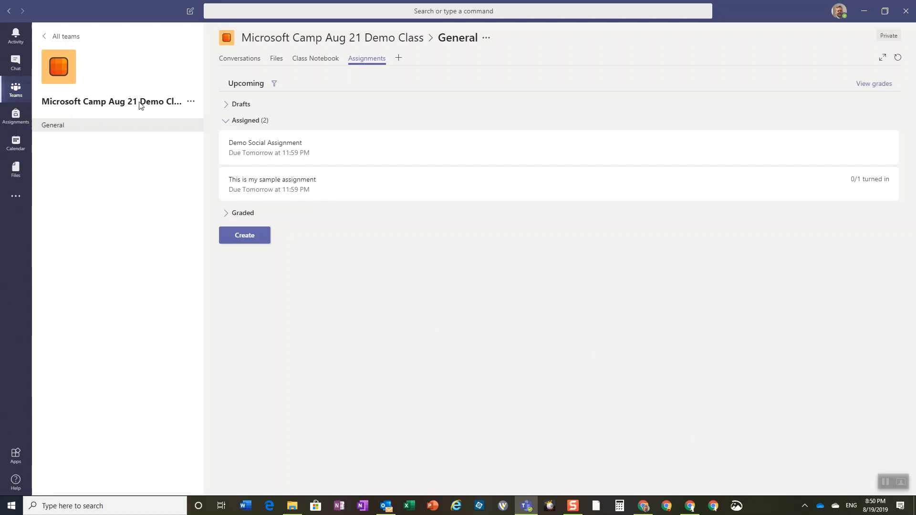
Check the Demo Social Assignment post in the class conversations and return to the assignments list.
click(227, 58)
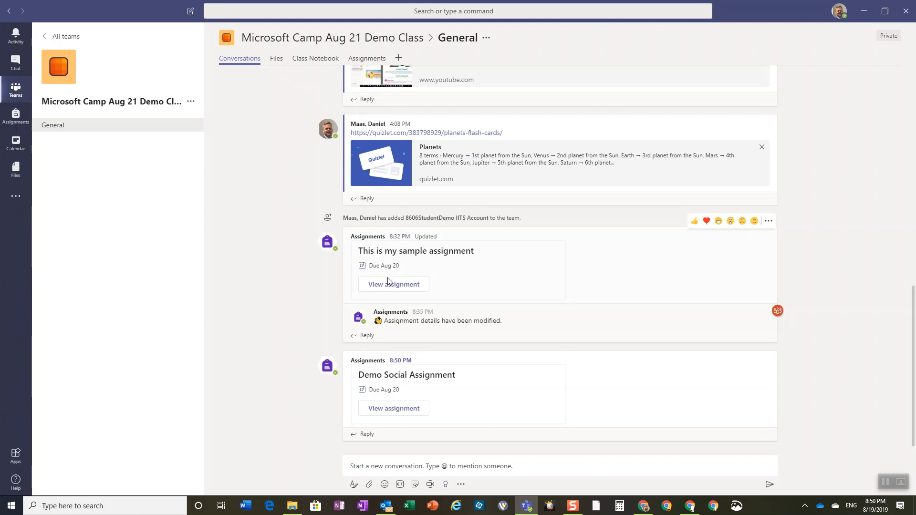
click(366, 60)
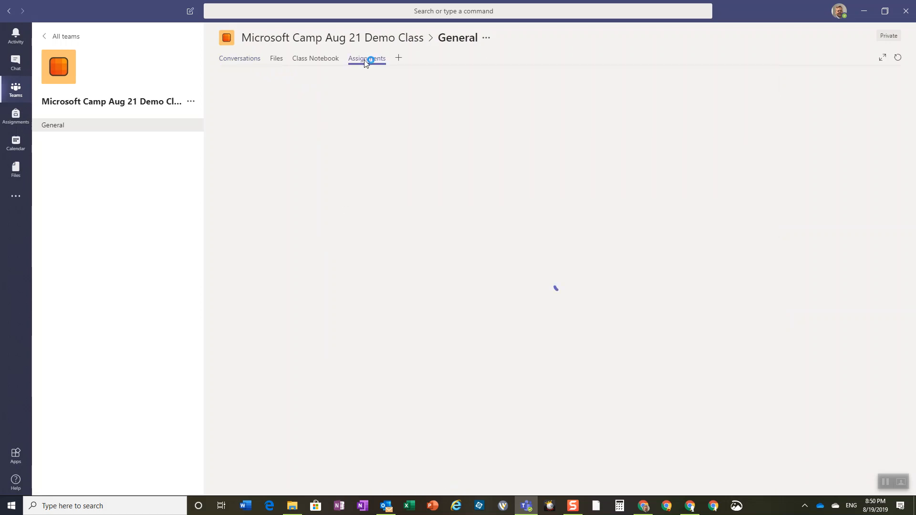